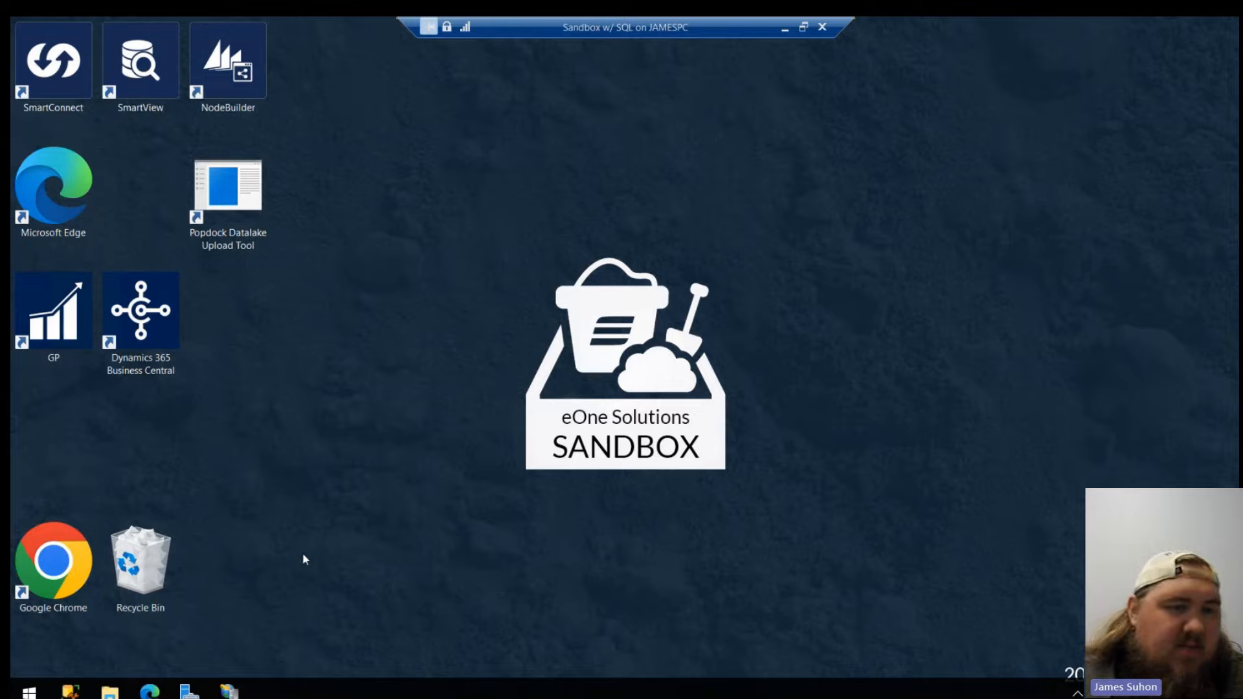
Switch to SQL Server Management Studio and open the properties of the pdgateway login under the server's Security logins.
left_click(68, 693)
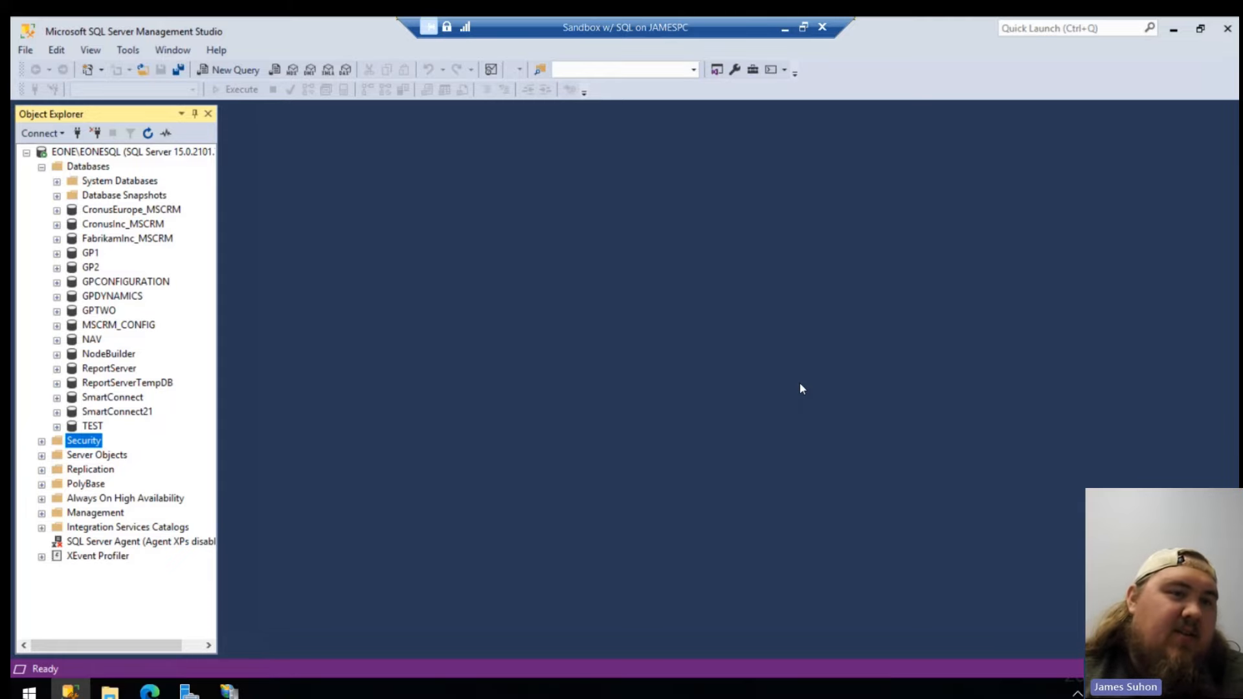
left_click(41, 441)
scroll(108, 477, "down", 8)
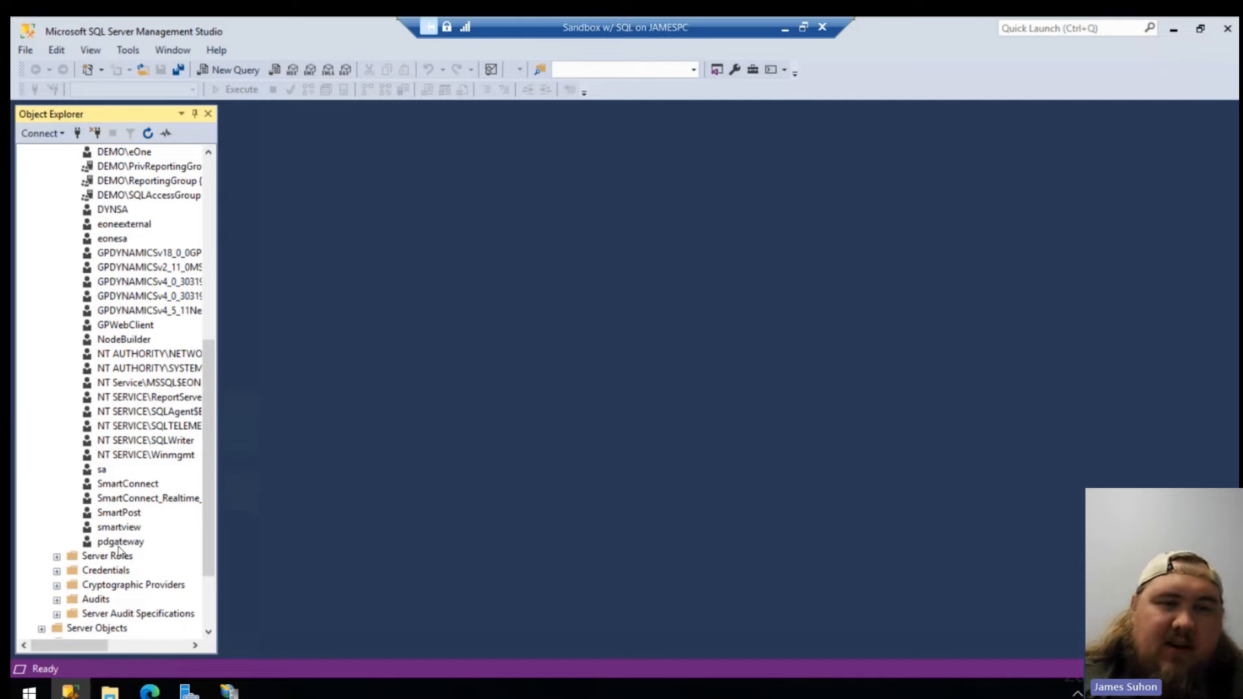
left_click(118, 544)
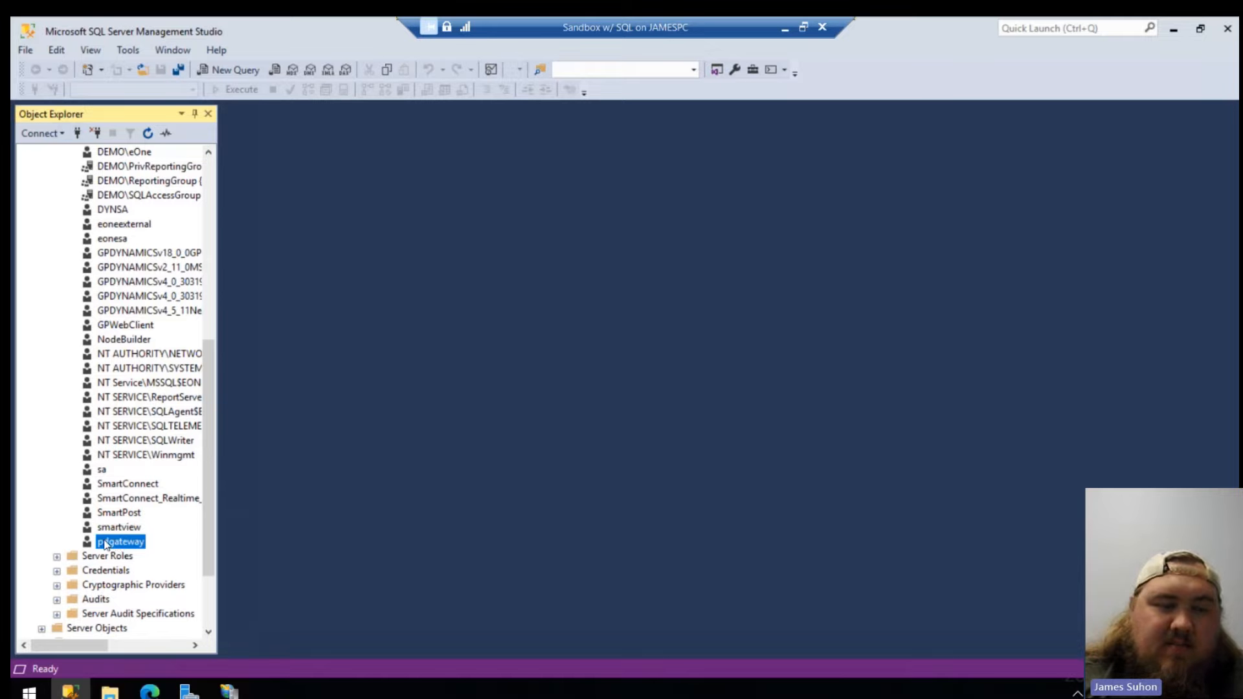
right_click(113, 545)
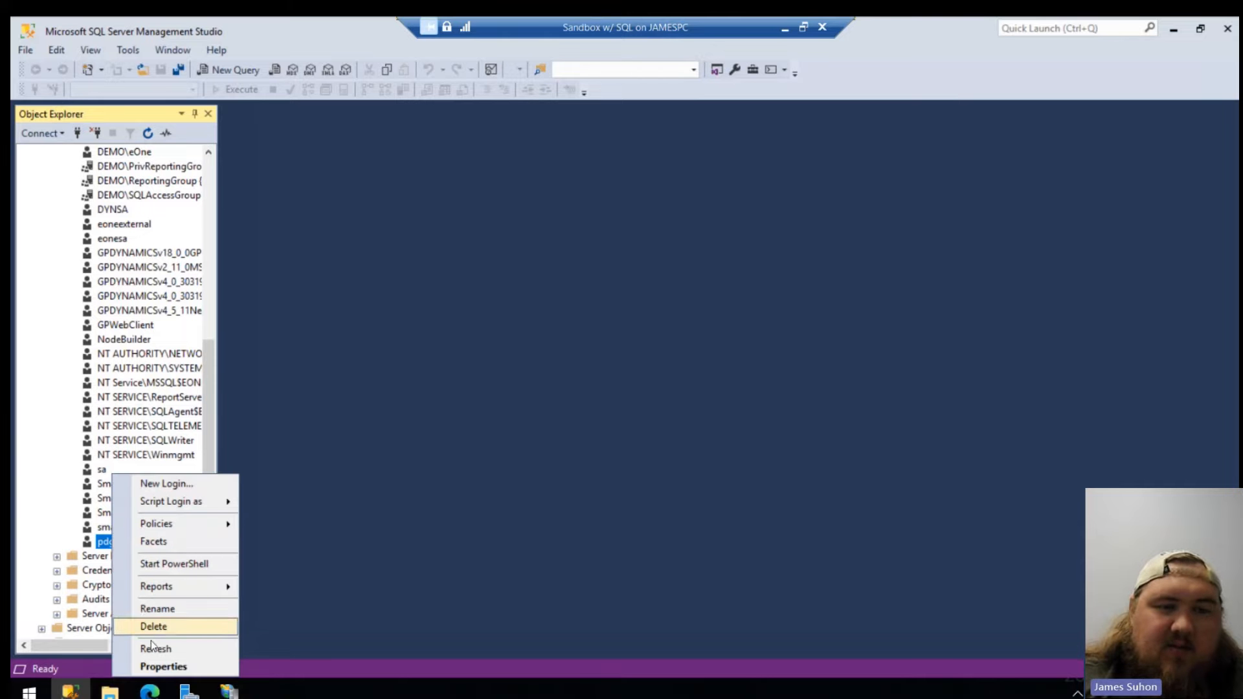
left_click(154, 661)
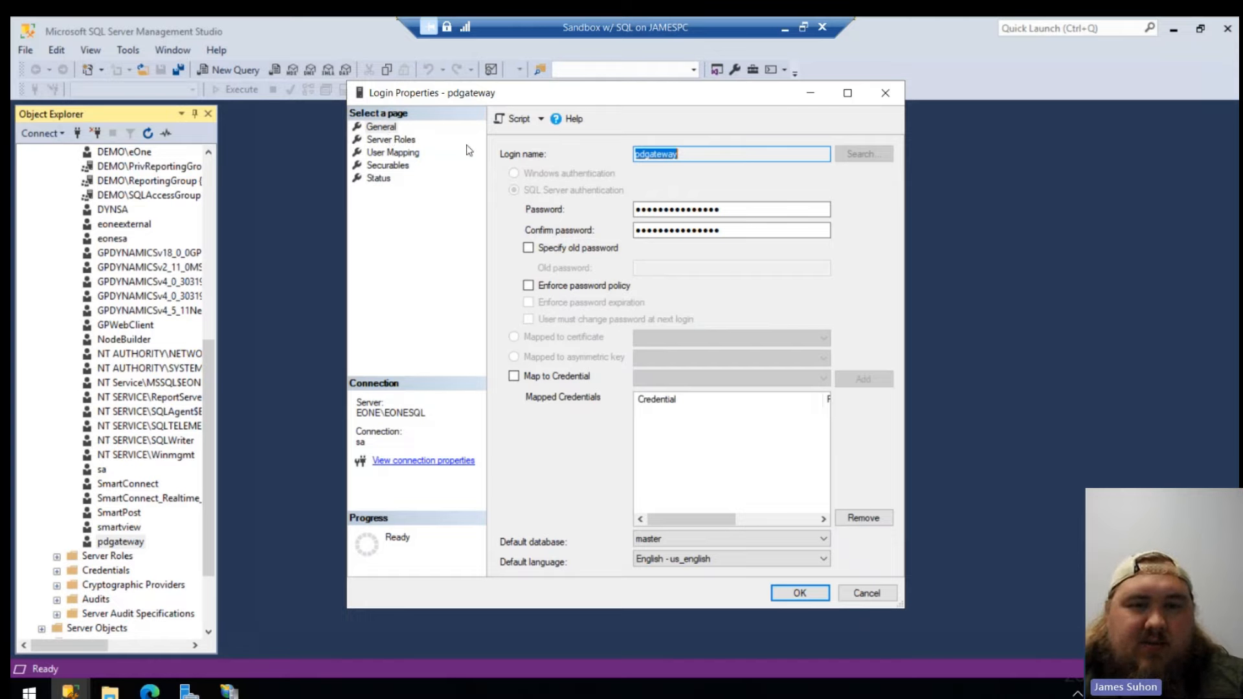
Review the pdgateway login's server roles and its user mapping and role membership for GPTWO, then close the properties and minimize the program.
left_click(379, 140)
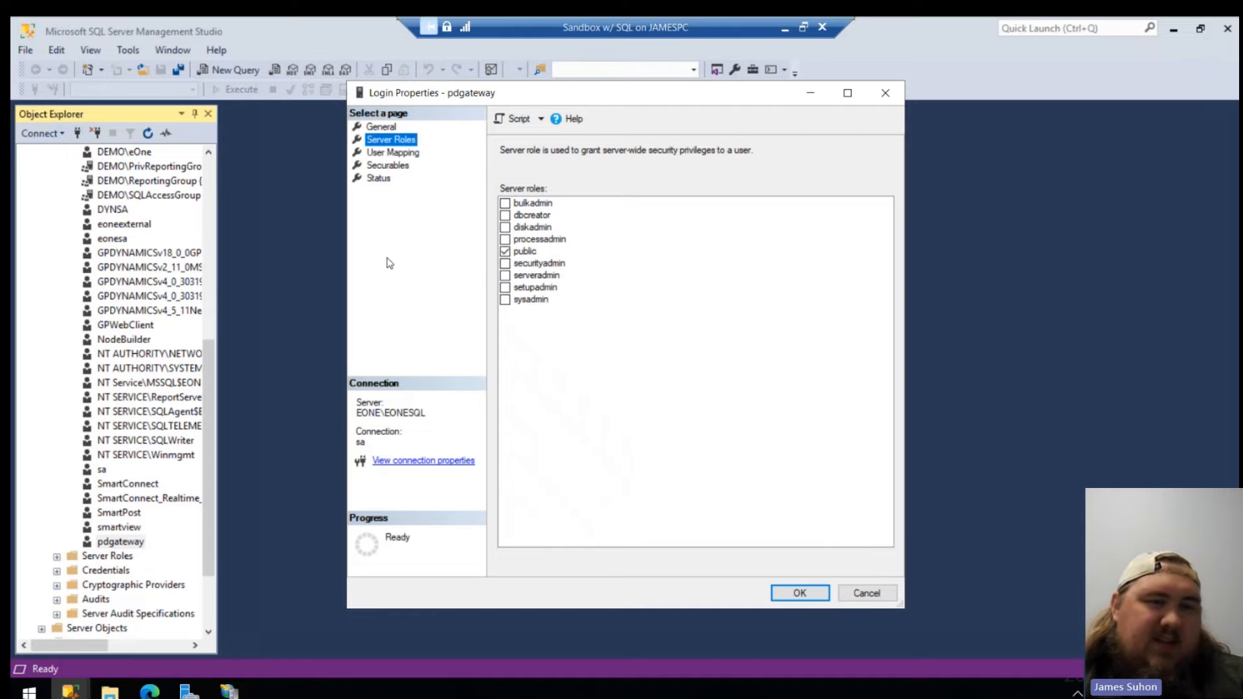
scroll(139, 462, "up", 1)
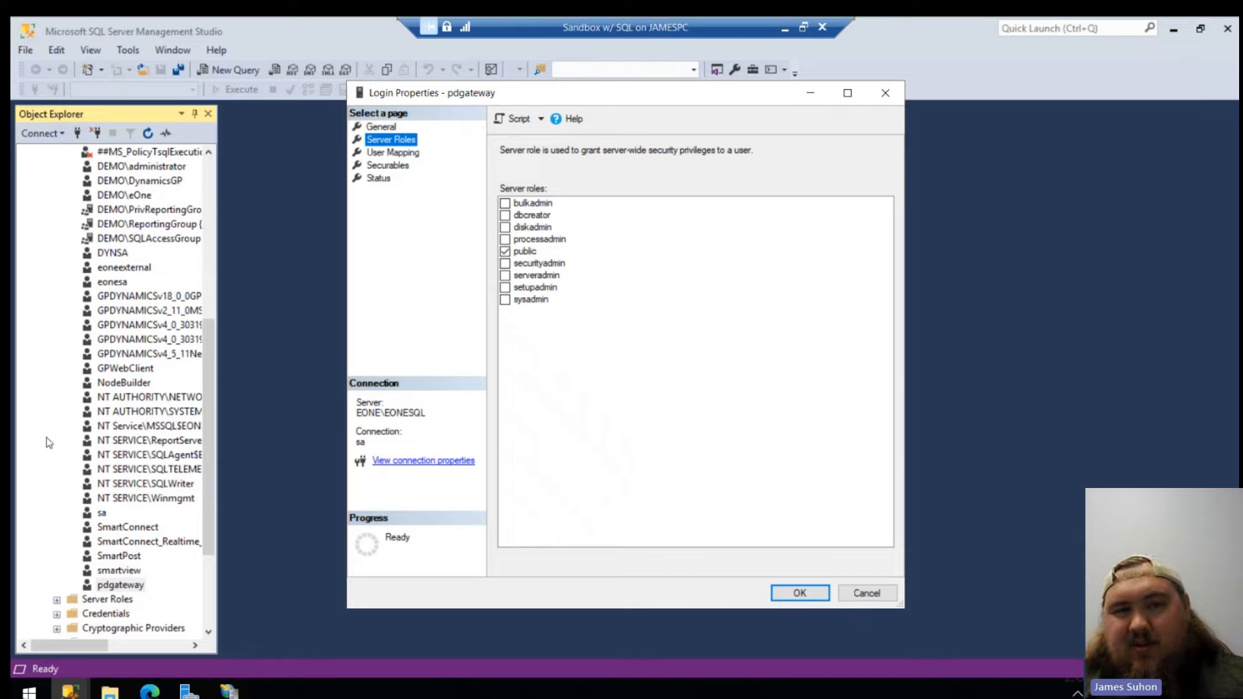
left_click(404, 156)
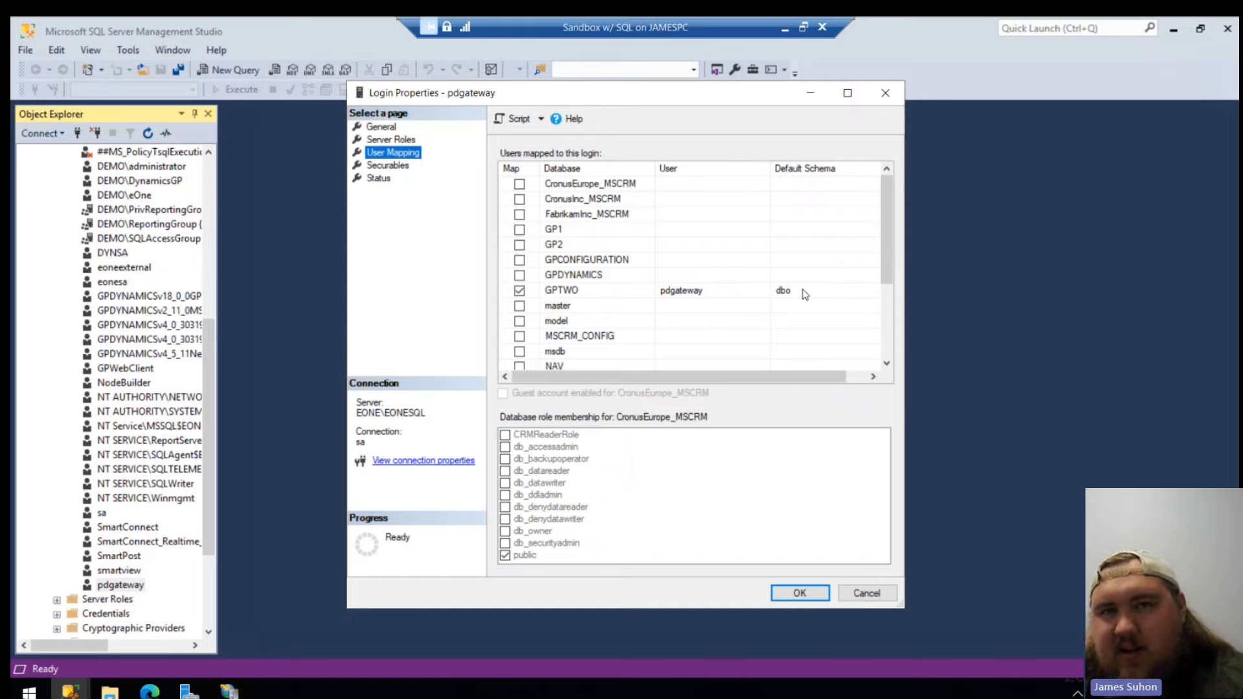
left_click(640, 293)
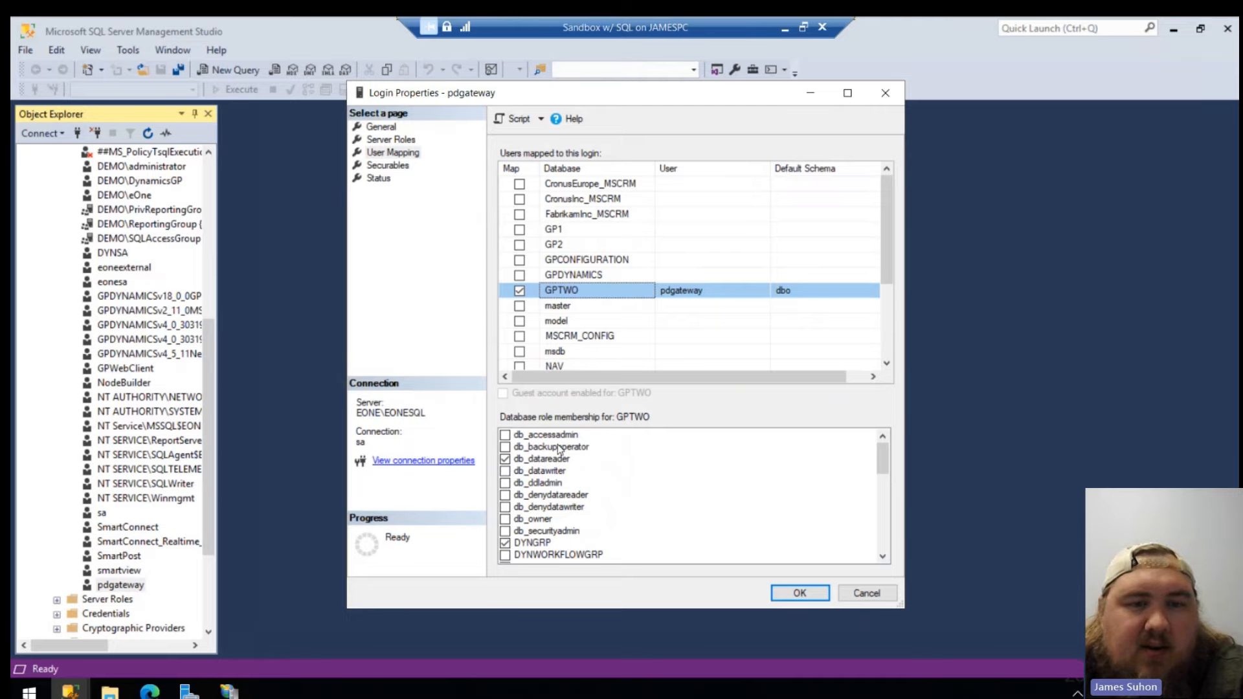
scroll(626, 476, "down", 1)
scroll(675, 497, "down", 2)
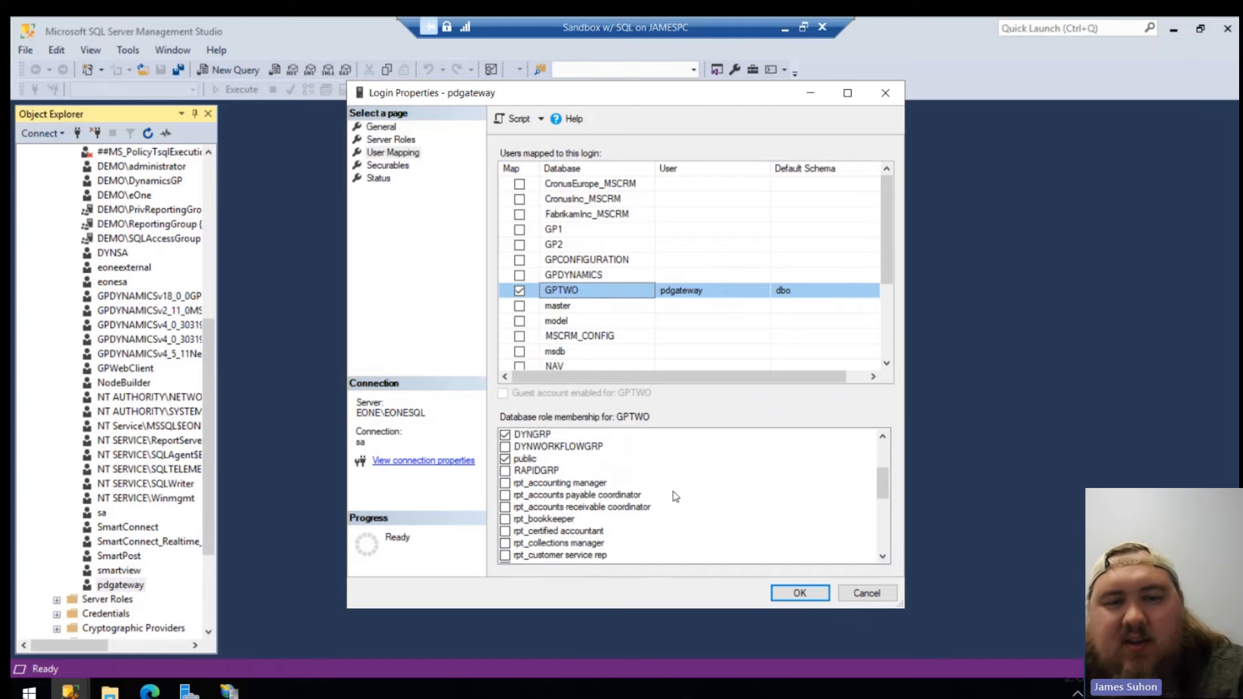
scroll(675, 497, "up", 3)
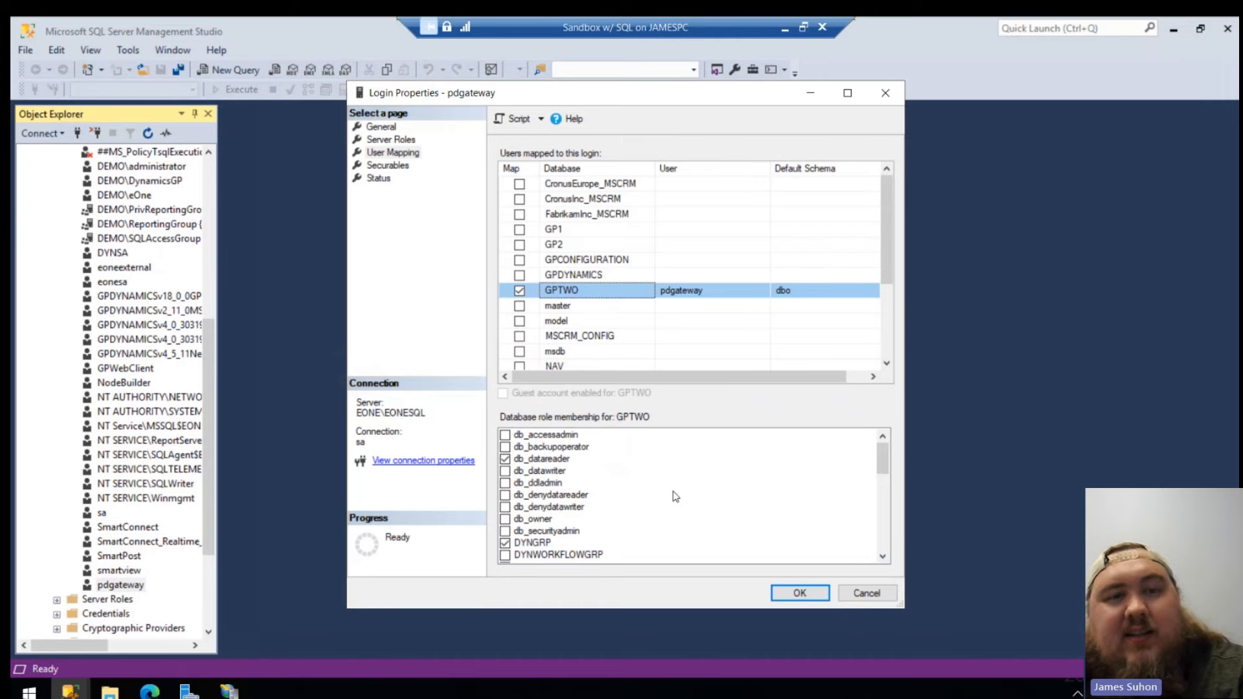
left_click(800, 594)
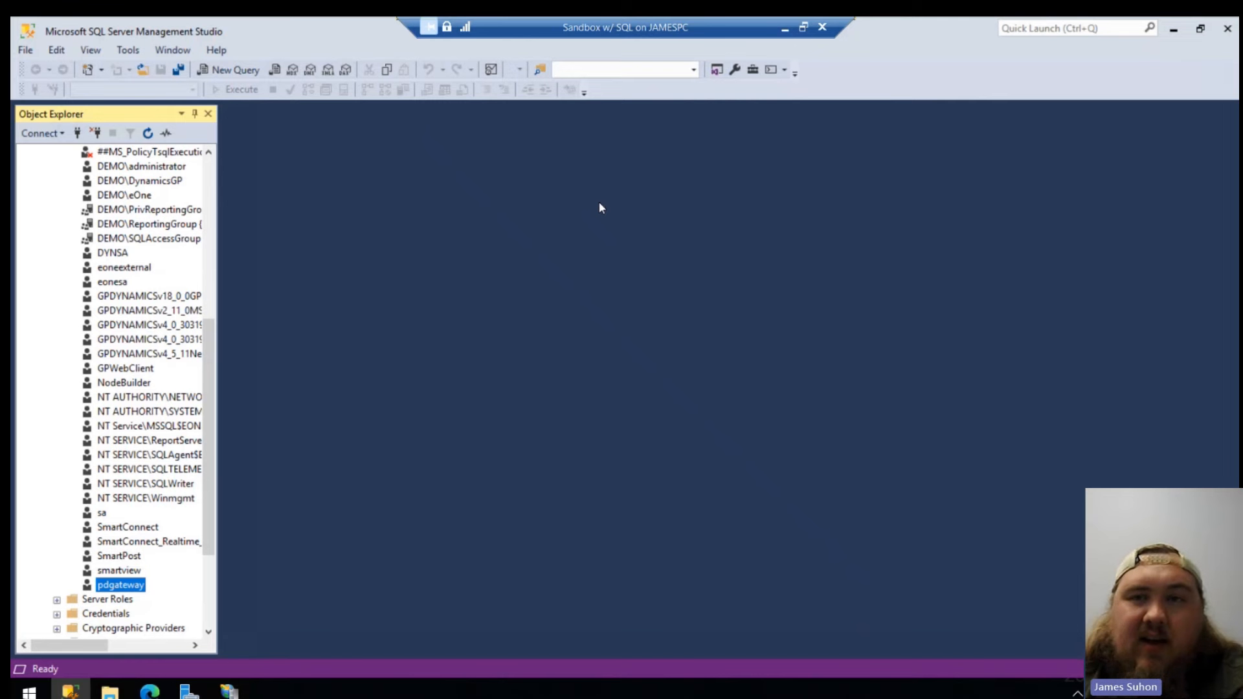
left_click(1172, 31)
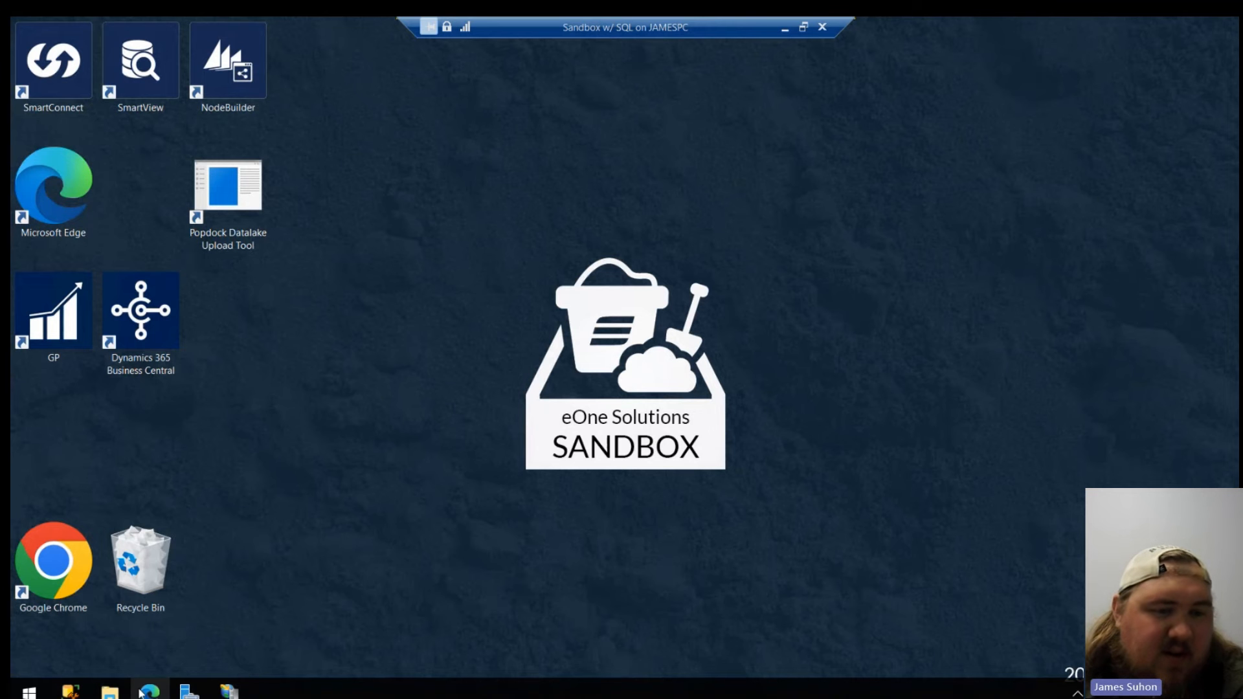
Switch to File Explorer, enlarge its window and open C:\Program Files (x86)\Popdock\Dynamics GP data gateway.
left_click(110, 691)
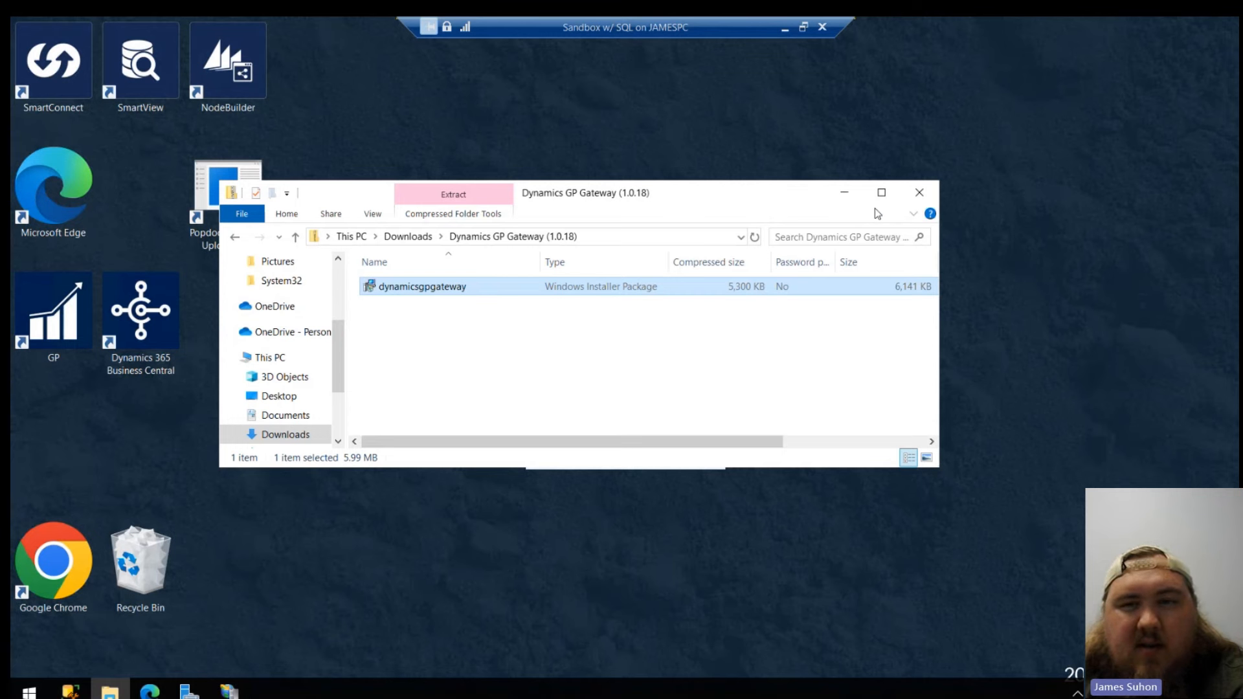
left_click_drag(740, 196, 688, 137)
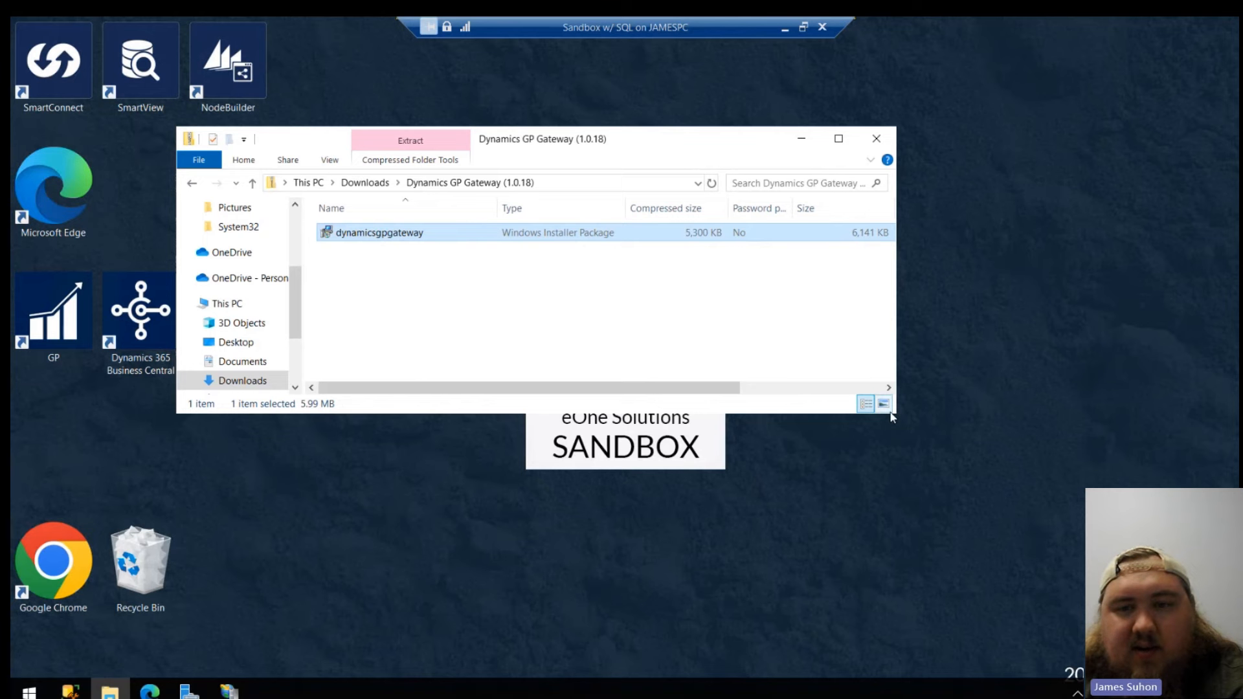
left_click_drag(842, 415, 841, 551)
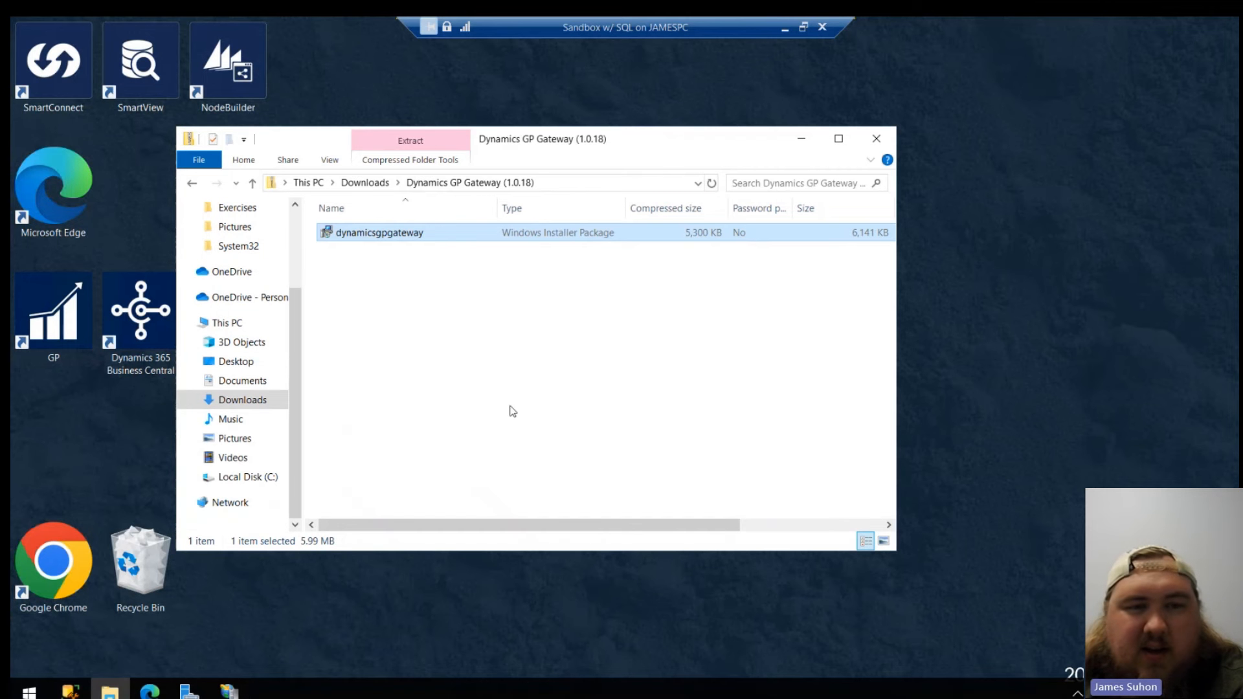
left_click(227, 477)
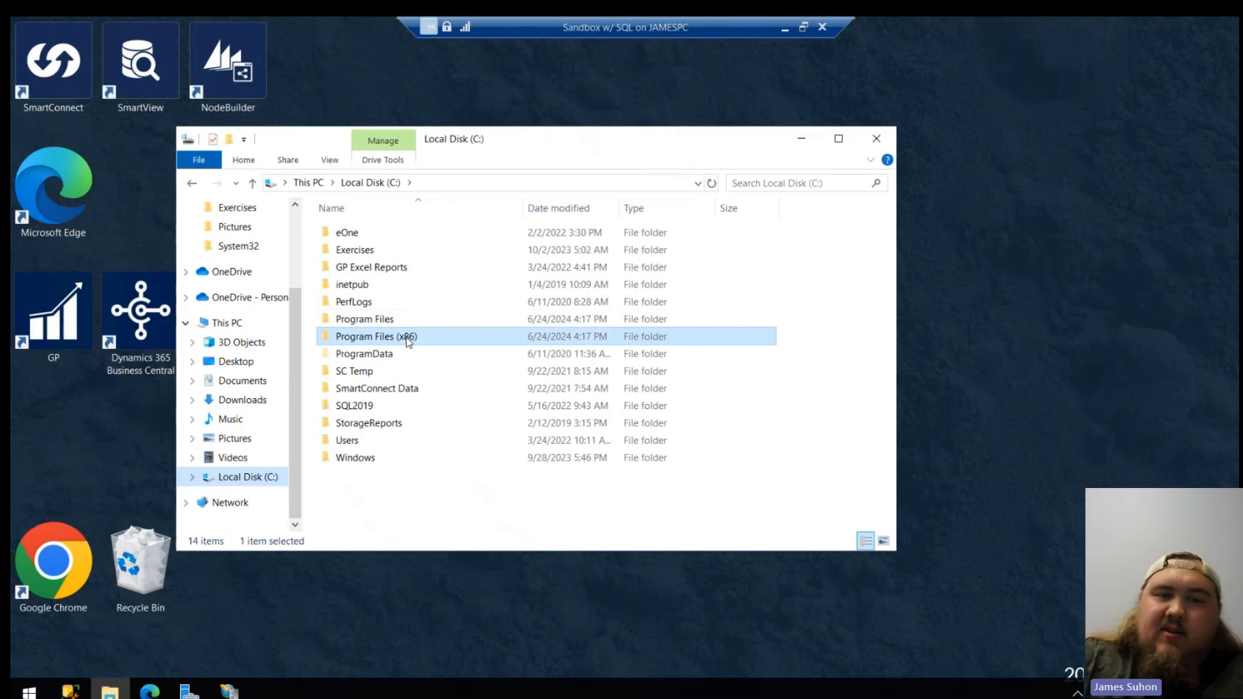
double_click(412, 335)
scroll(413, 336, "down", 3)
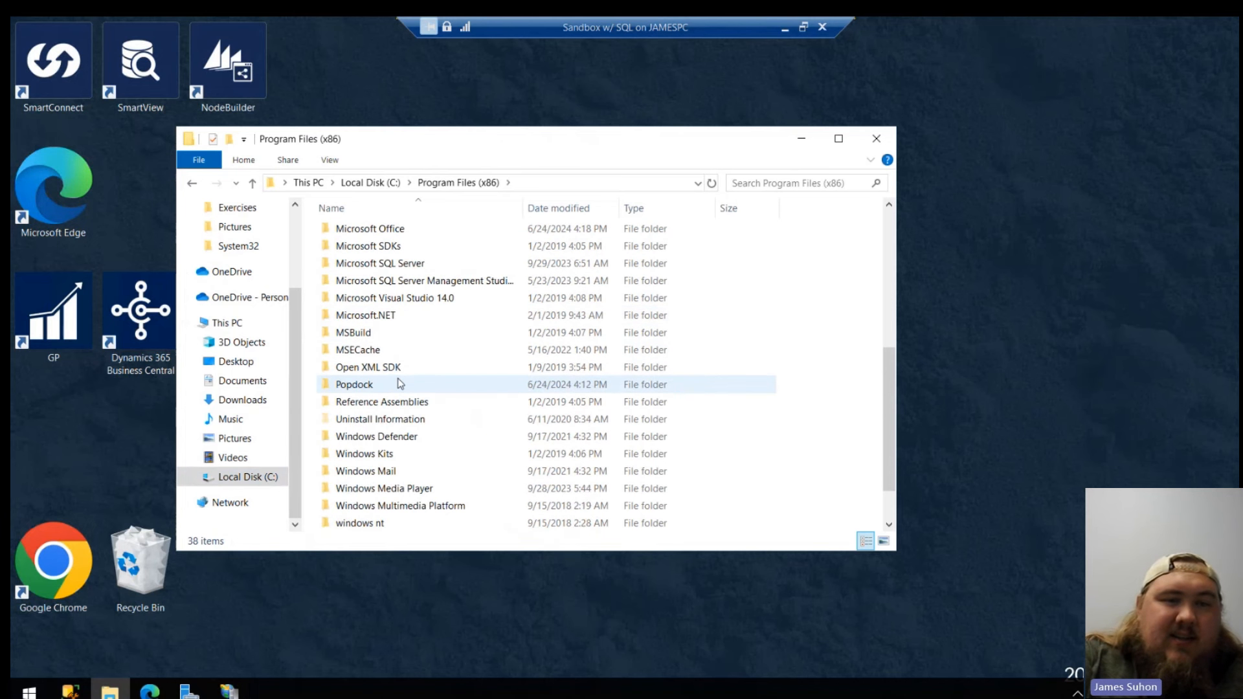
double_click(389, 382)
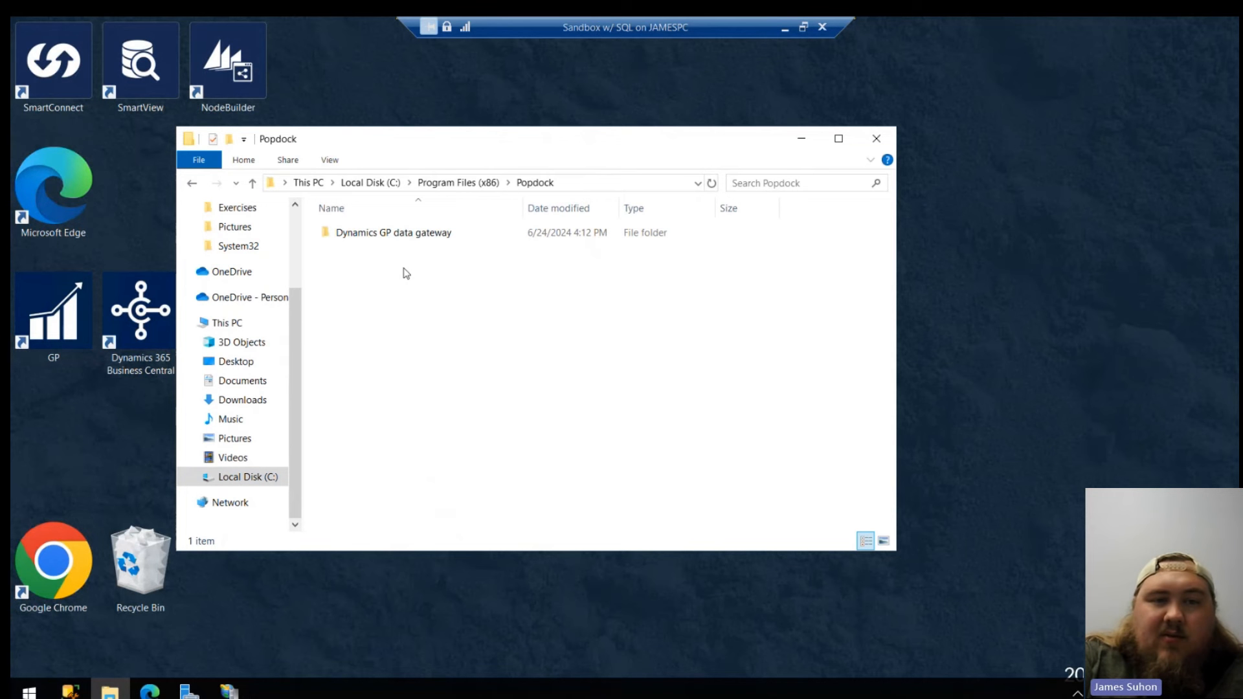
double_click(395, 231)
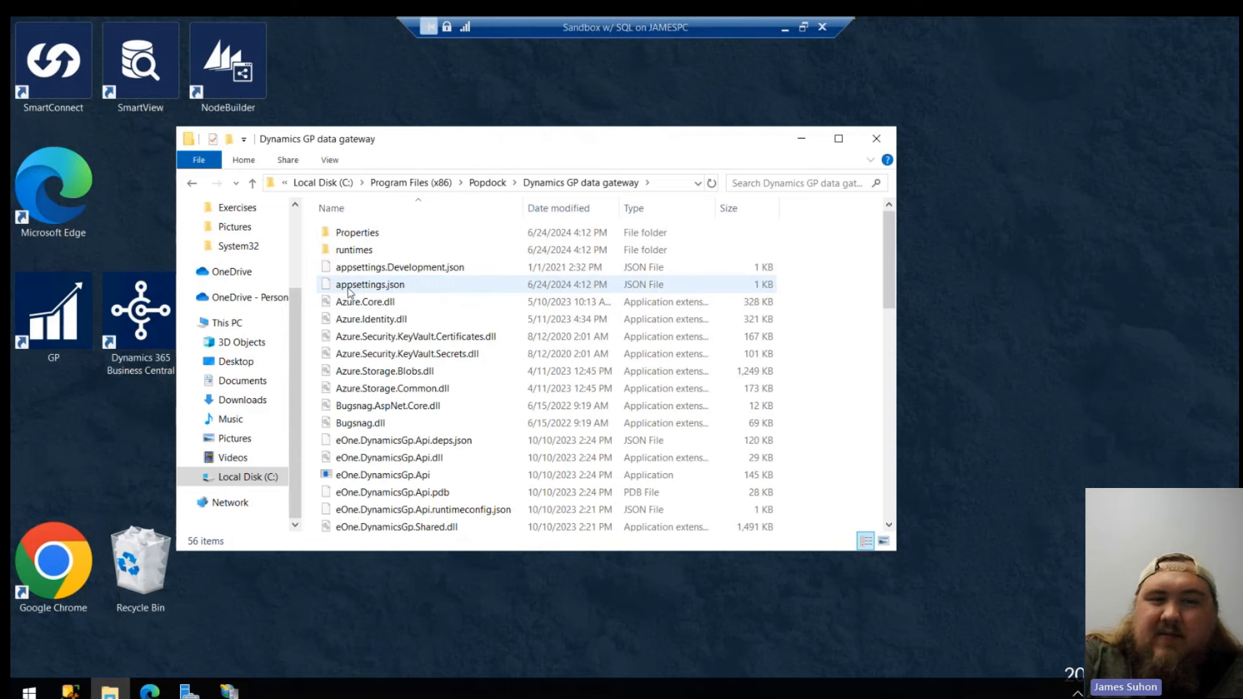
Open appsettings.json with Notepad without making it the default app, and reposition the window to show the full settings.
right_click(389, 286)
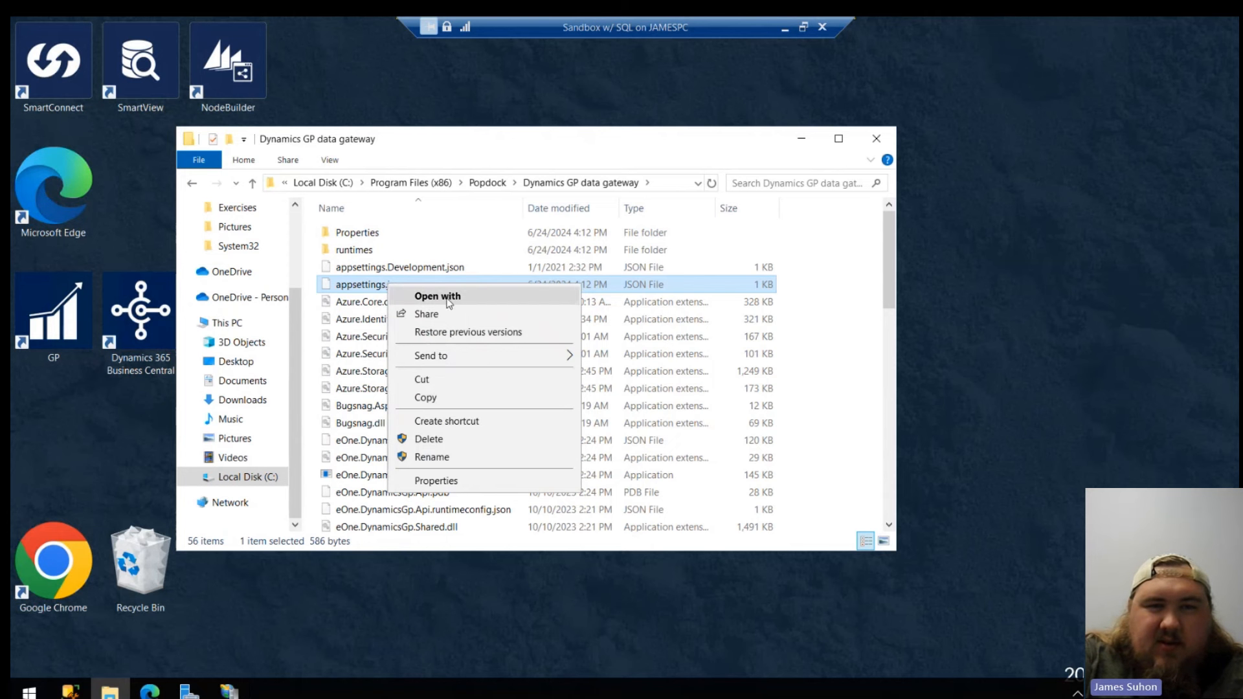
left_click(611, 288)
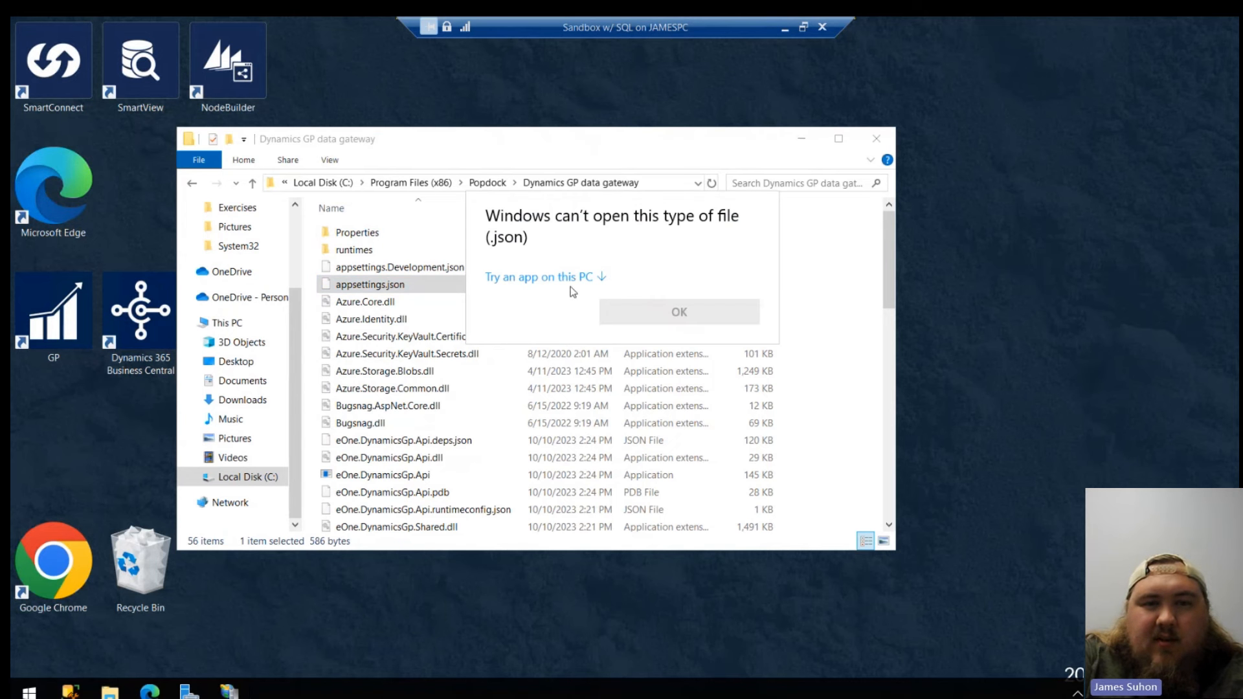
left_click(574, 275)
left_click(556, 414)
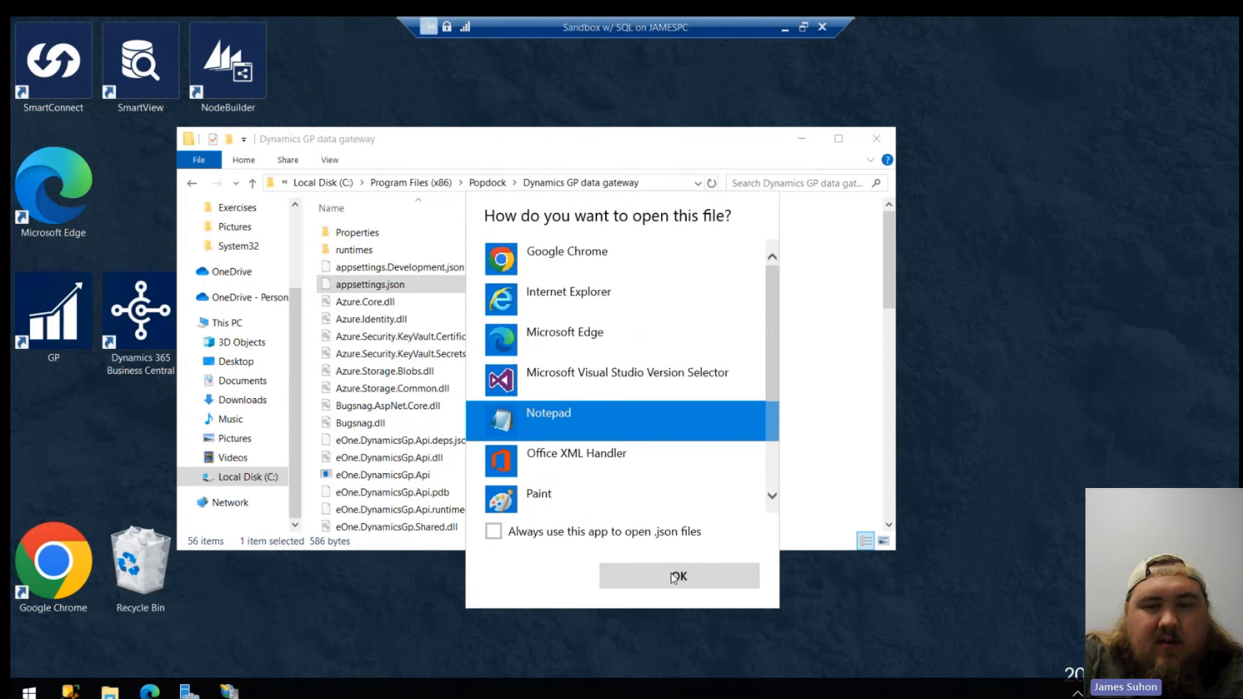
left_click(677, 575)
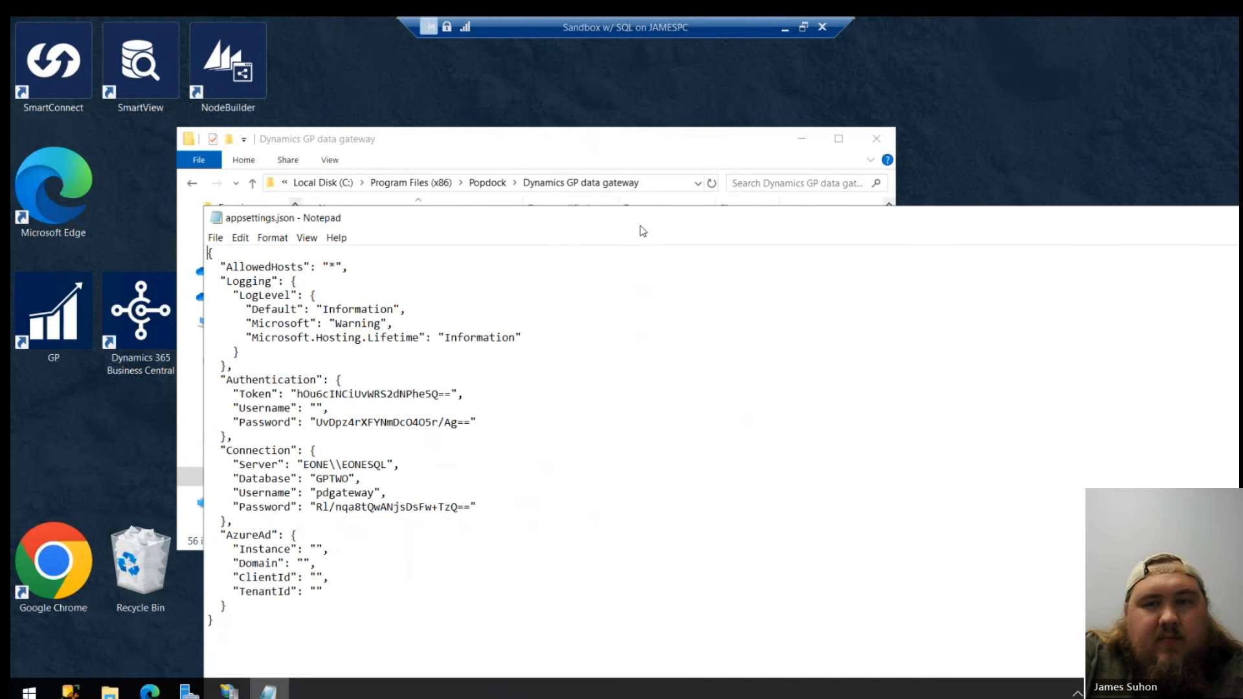
left_click_drag(640, 224, 572, 112)
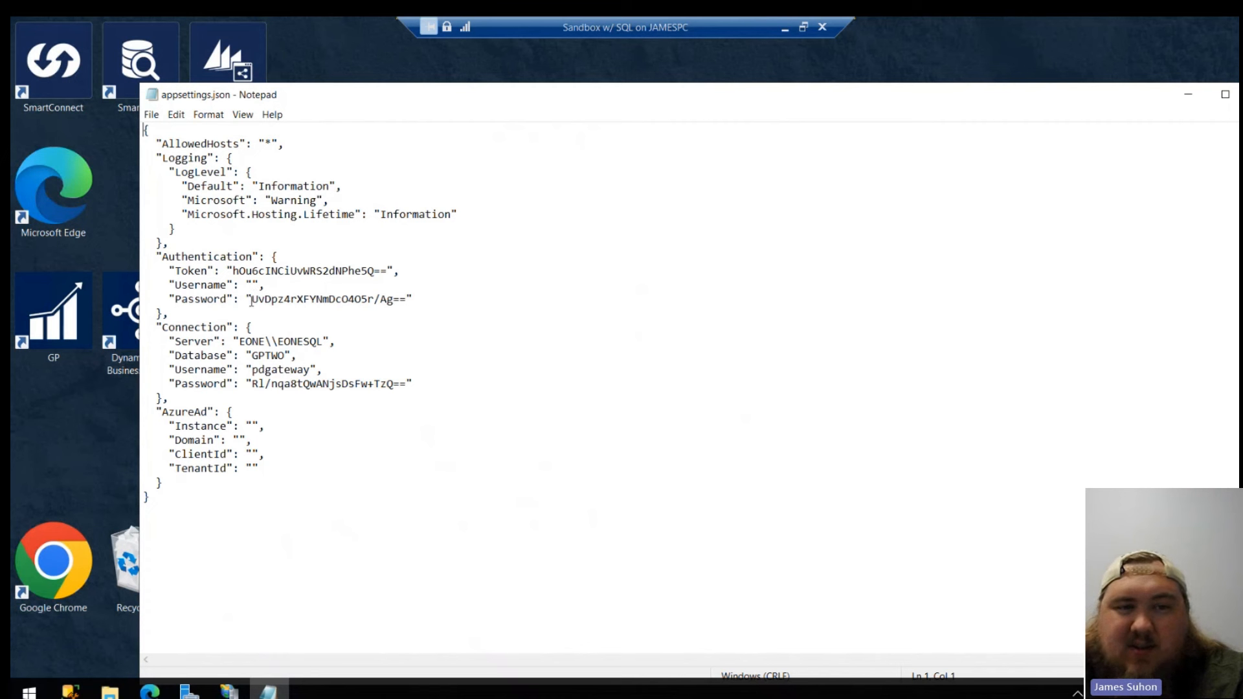
Clear the Authentication password value and try to save over the existing appsettings.json as All Files.
left_click_drag(252, 301, 406, 300)
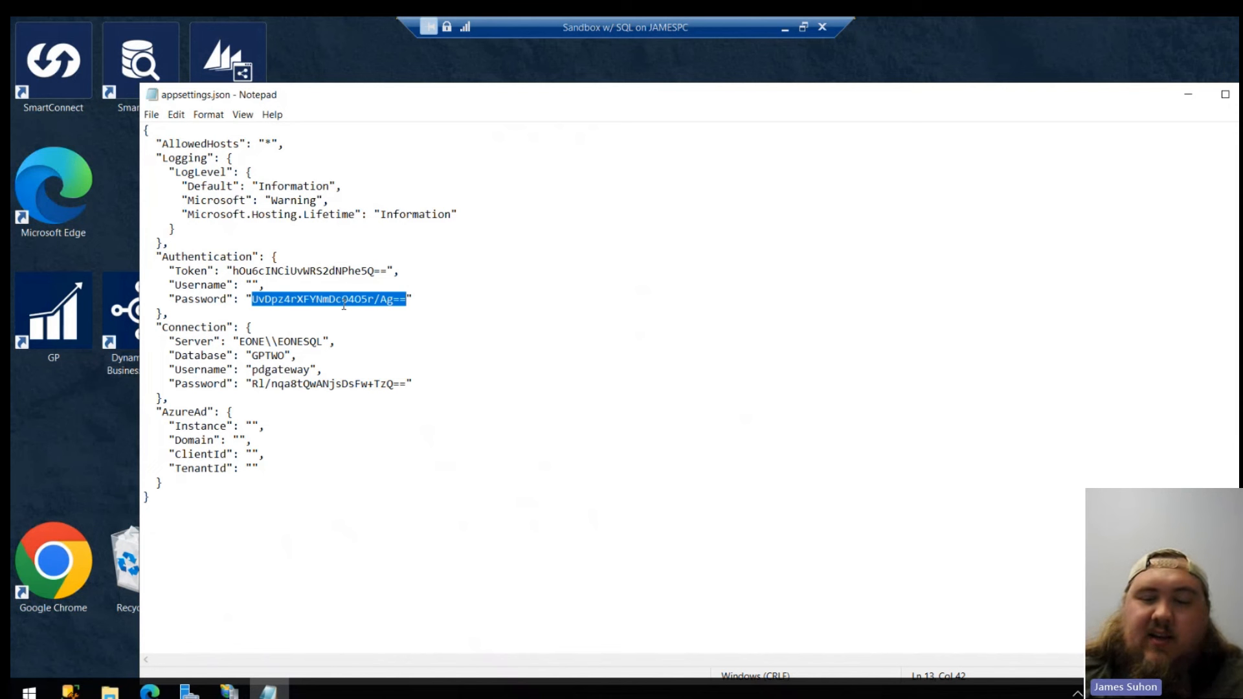
key("BackSpace")
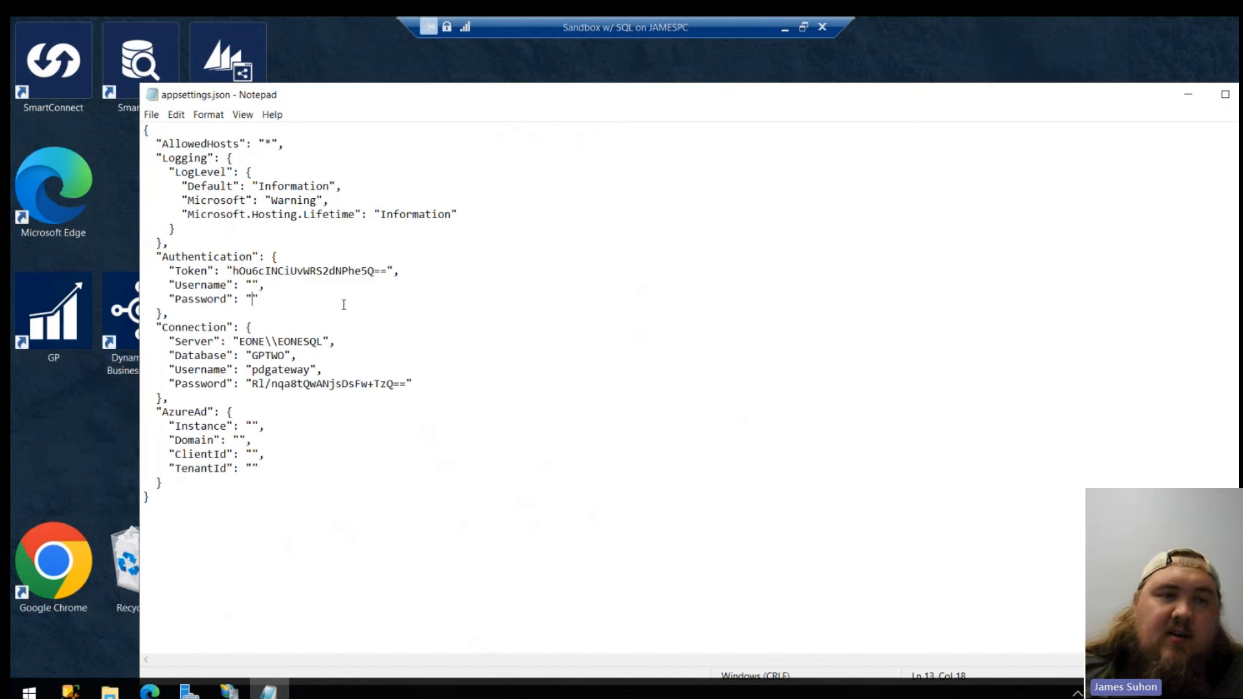
left_click(152, 115)
left_click(181, 178)
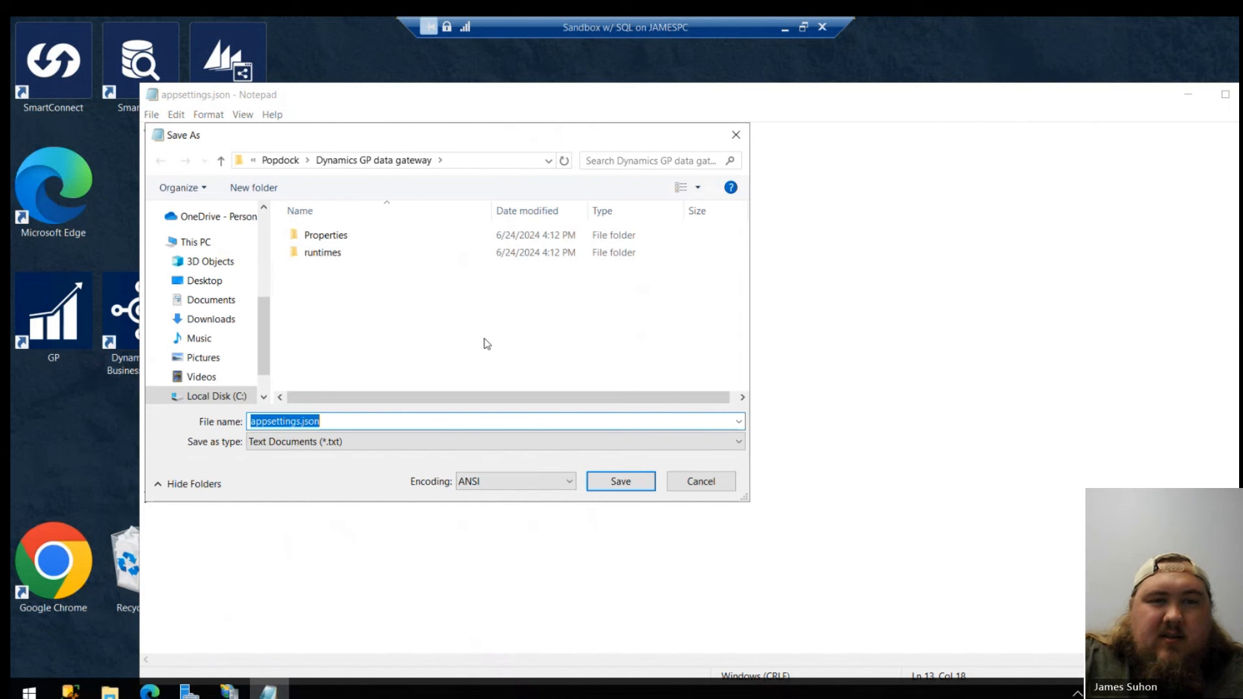
left_click(406, 442)
left_click(316, 473)
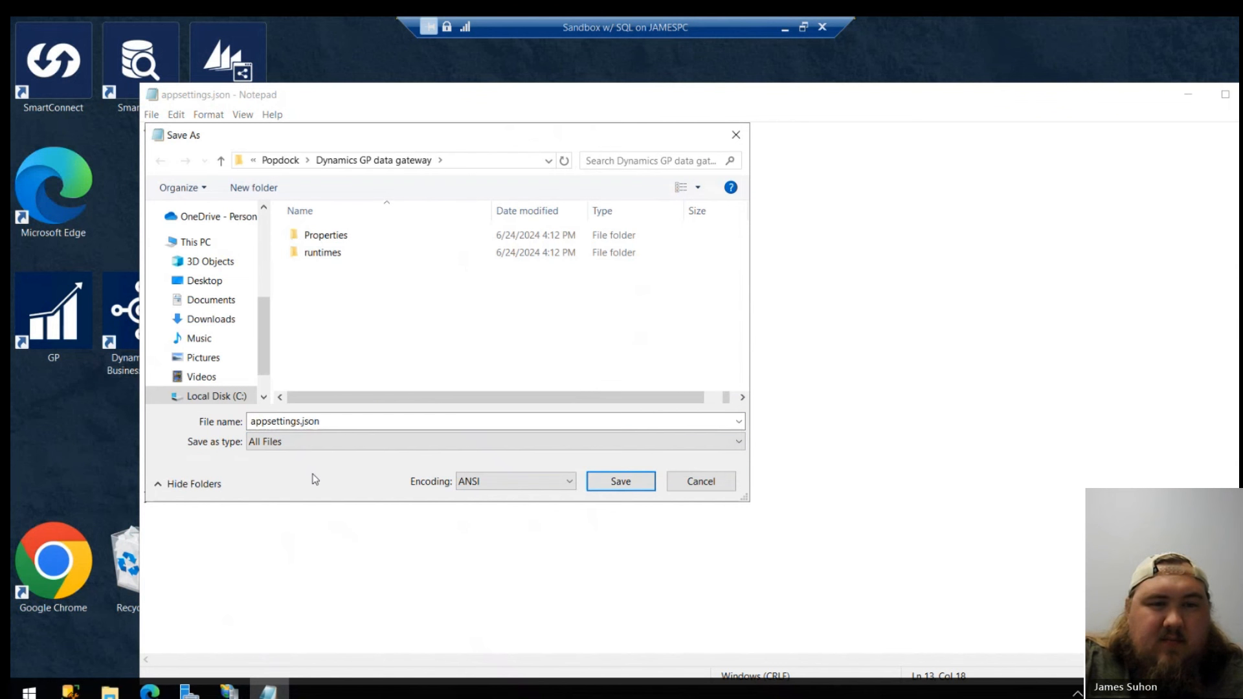
left_click(620, 484)
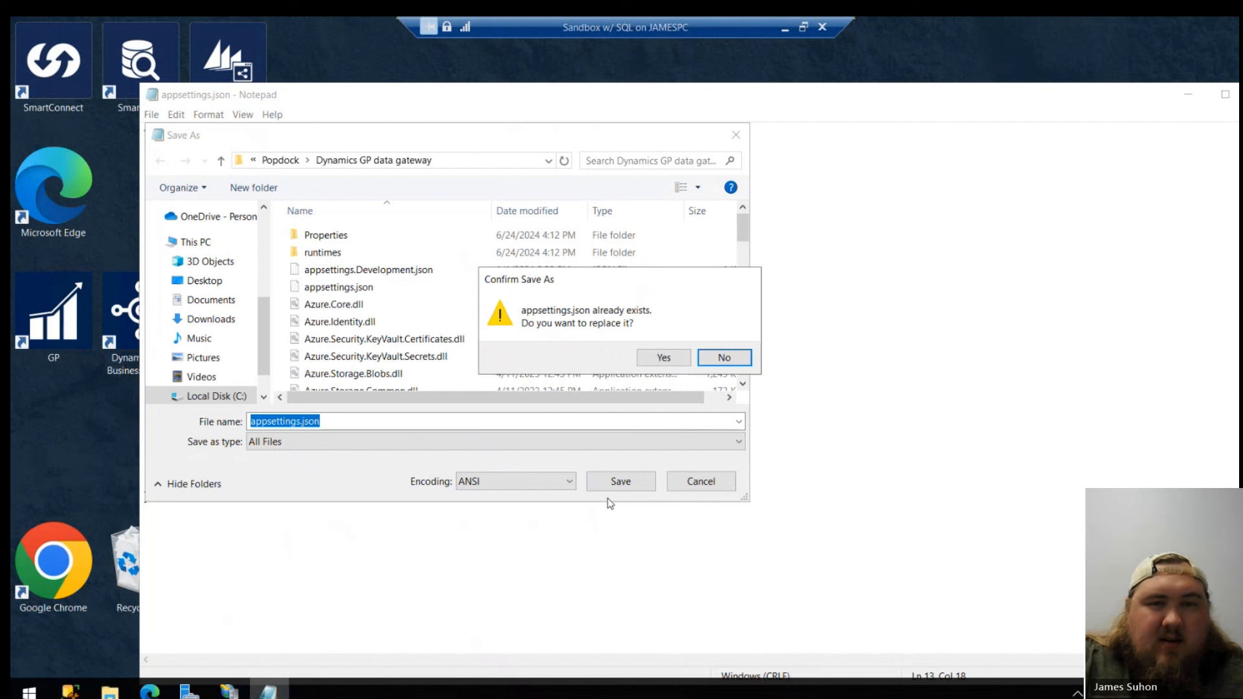
left_click(664, 358)
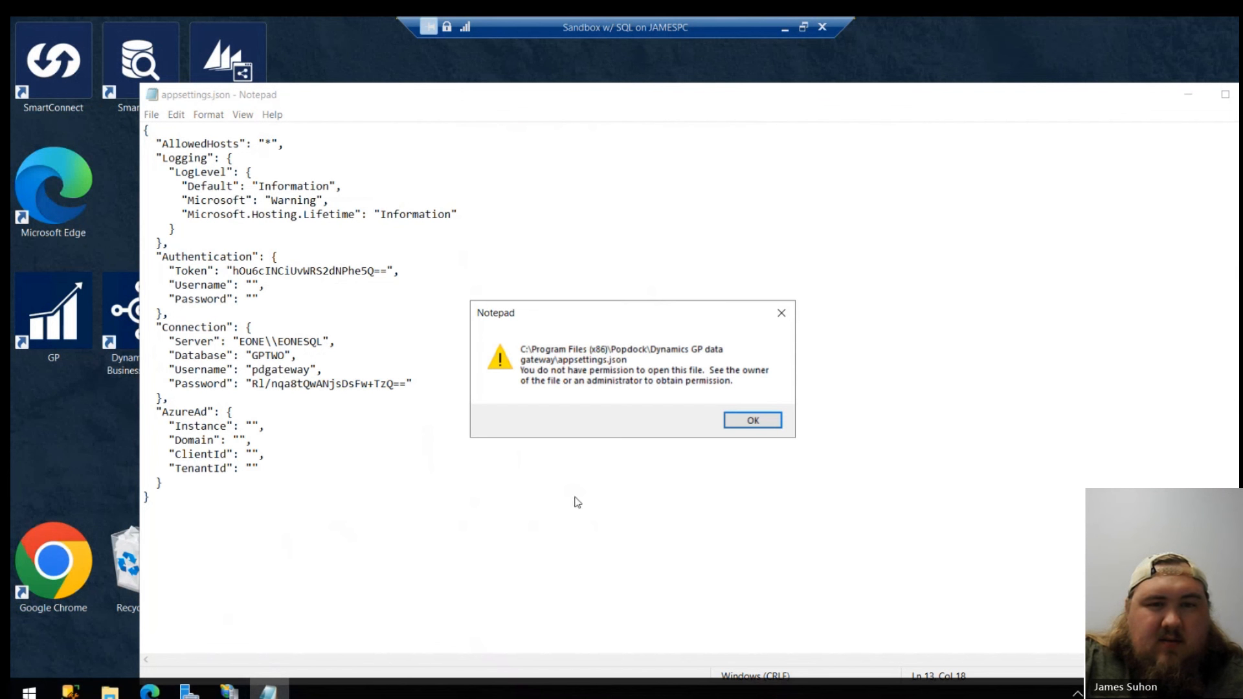
left_click(753, 420)
Close appsettings.json without saving the changes, and close the gateway folder window.
left_click_drag(454, 101, 500, 104)
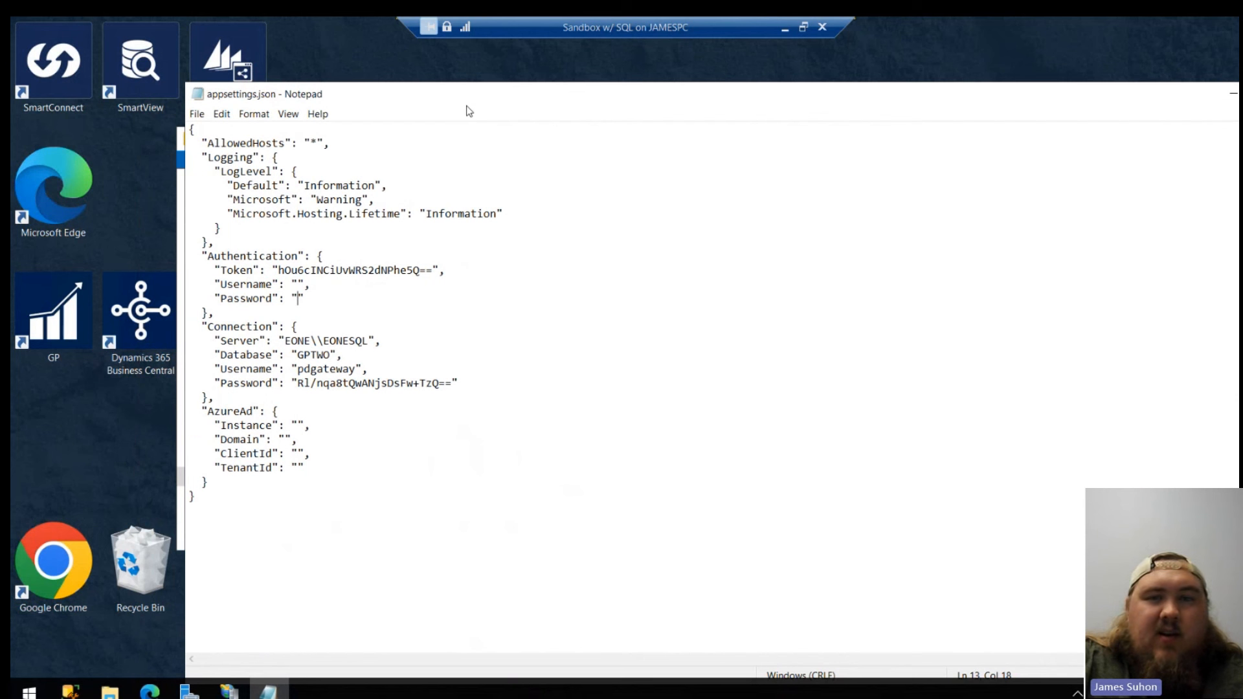
left_click_drag(878, 95, 769, 110)
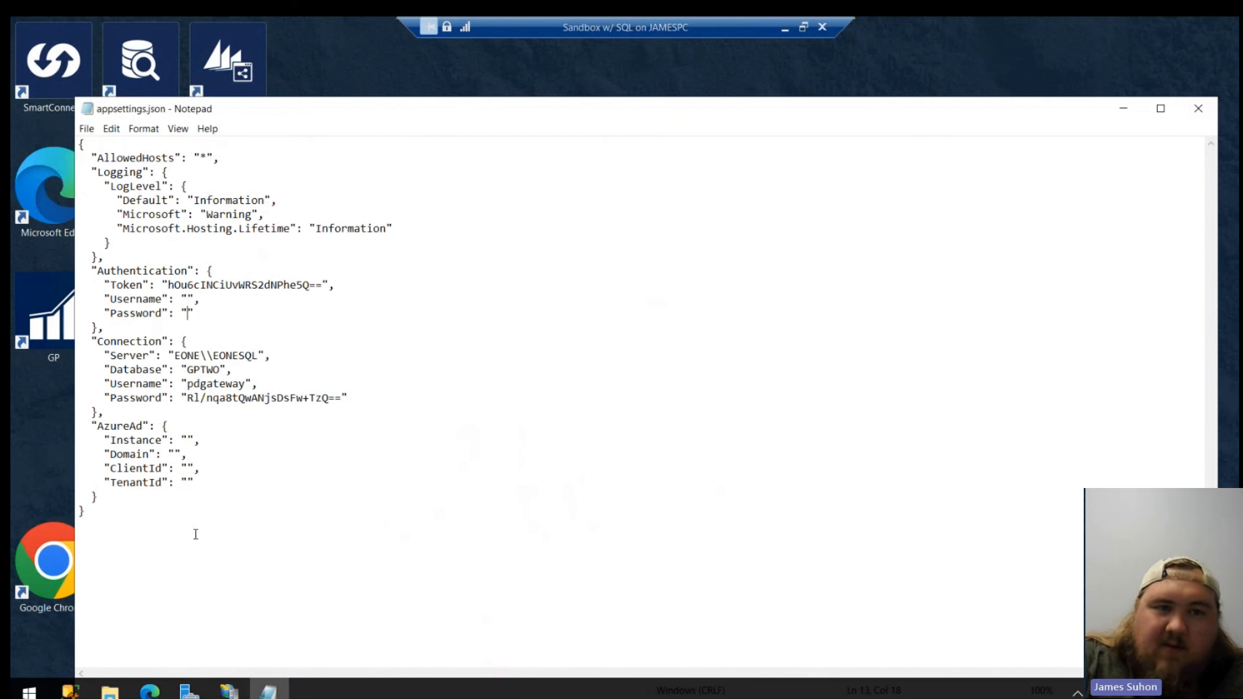
left_click(1198, 108)
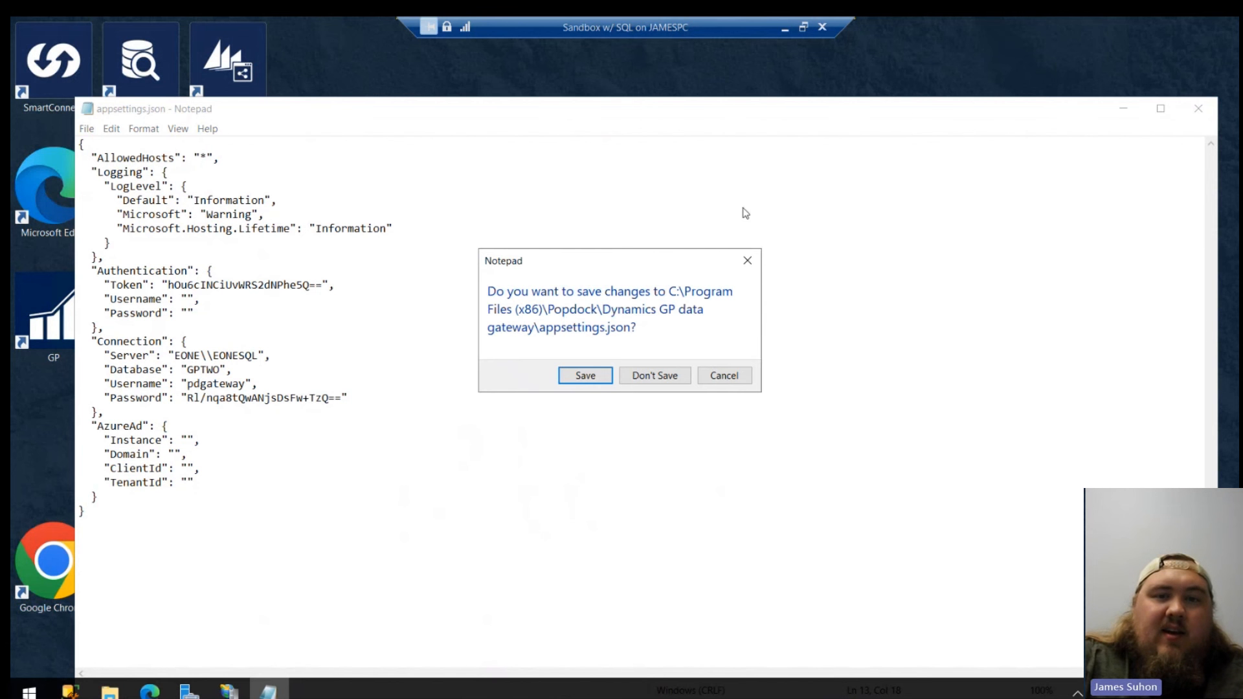
left_click(649, 376)
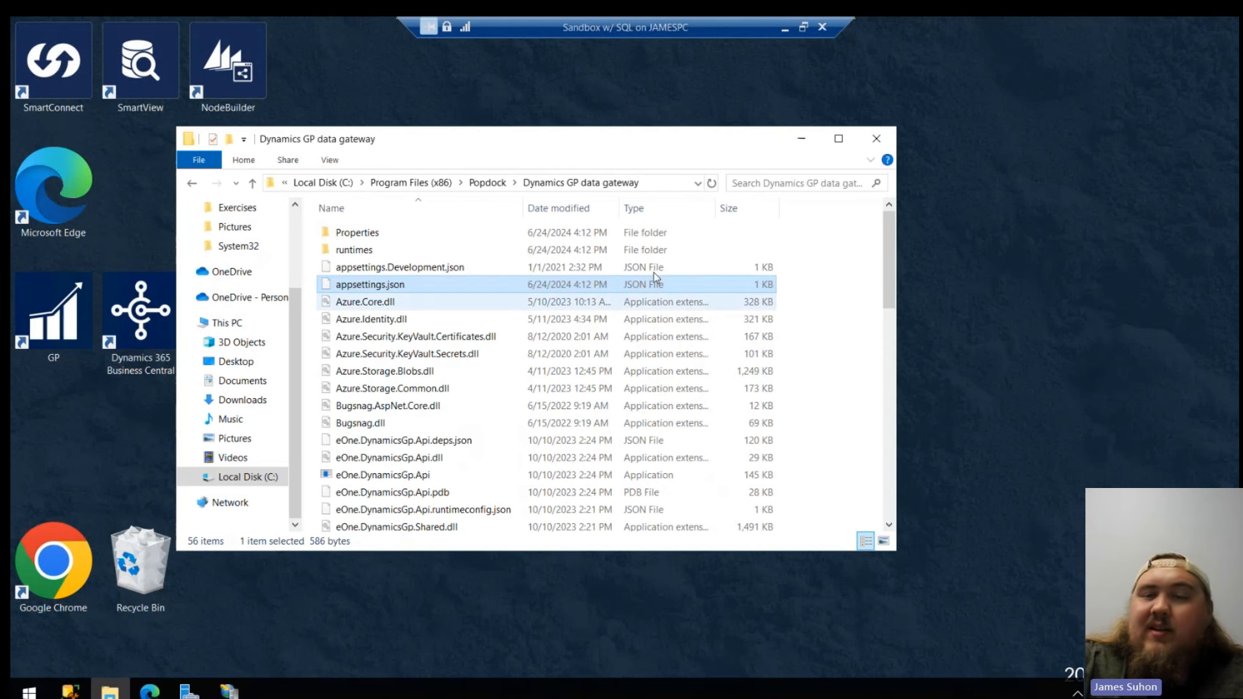
left_click(878, 137)
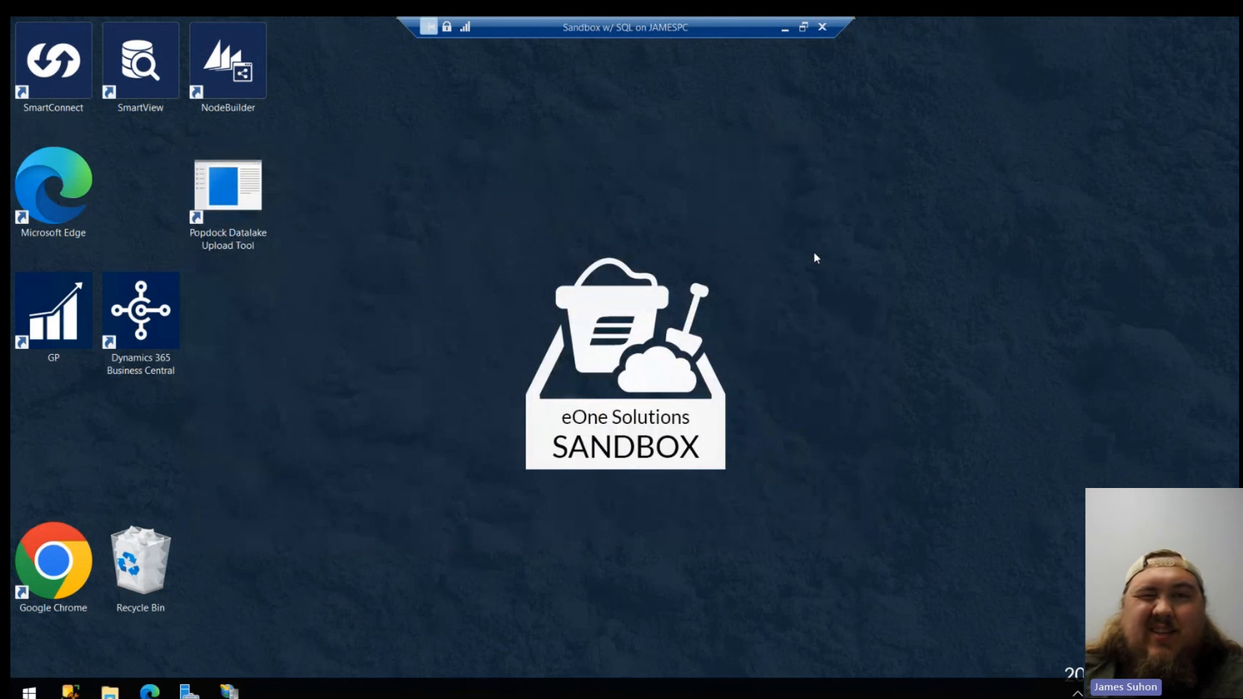